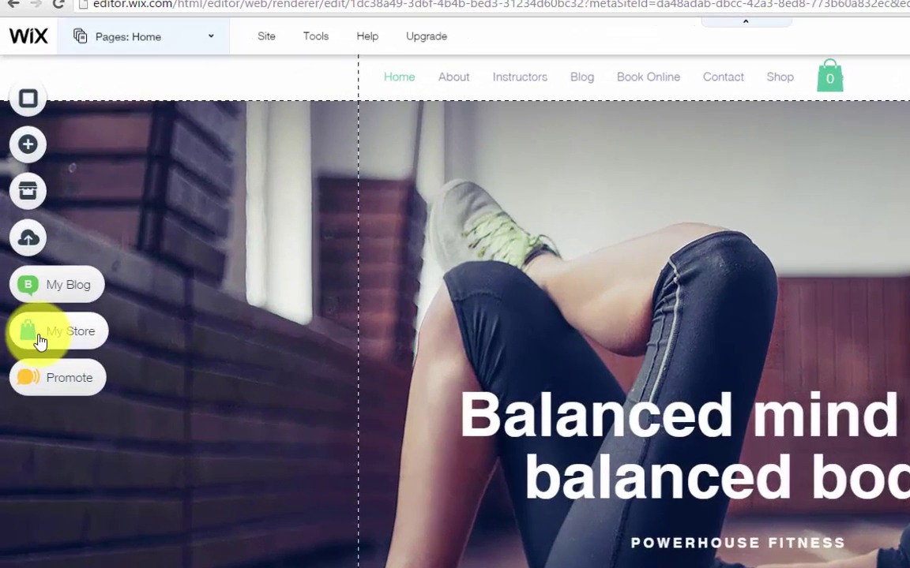
- Open the full Wix Stores manager from the Manage Your Store panel
click(40, 340)
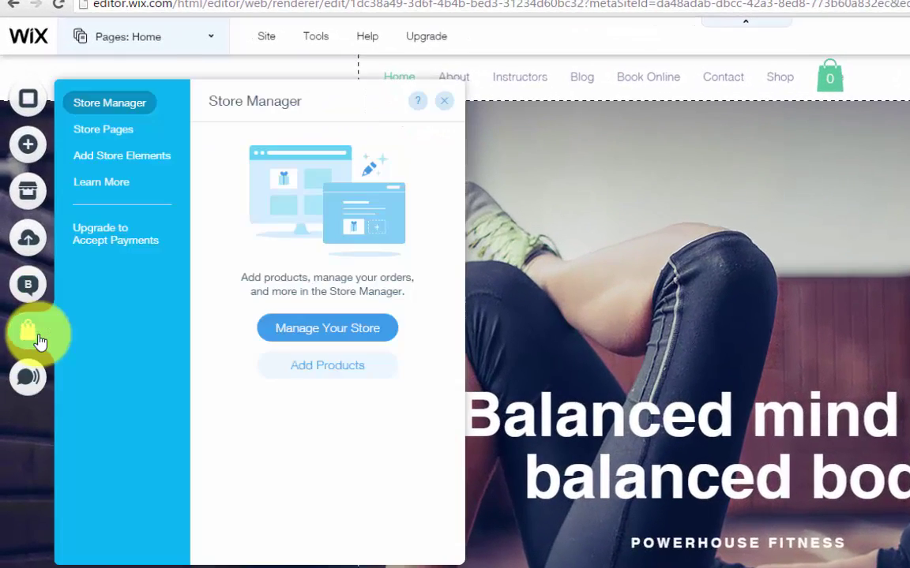
click(342, 330)
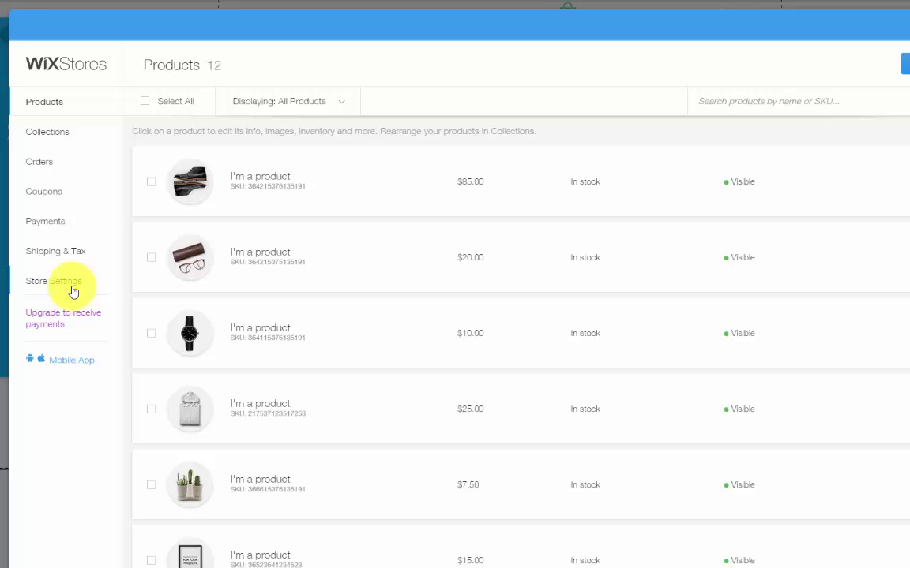
- Open Store Settings and scroll down to the Currency section
click(66, 286)
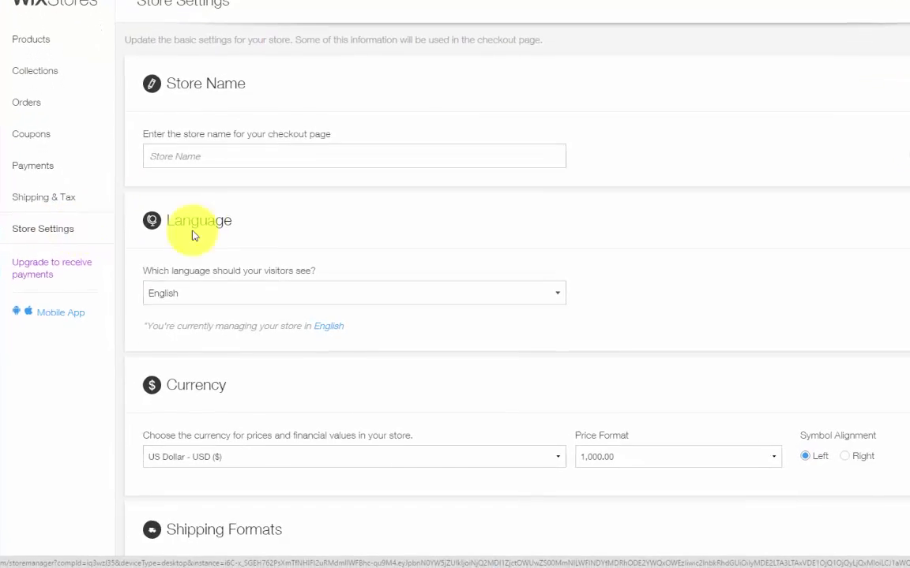
scroll(461, 305, down, 3)
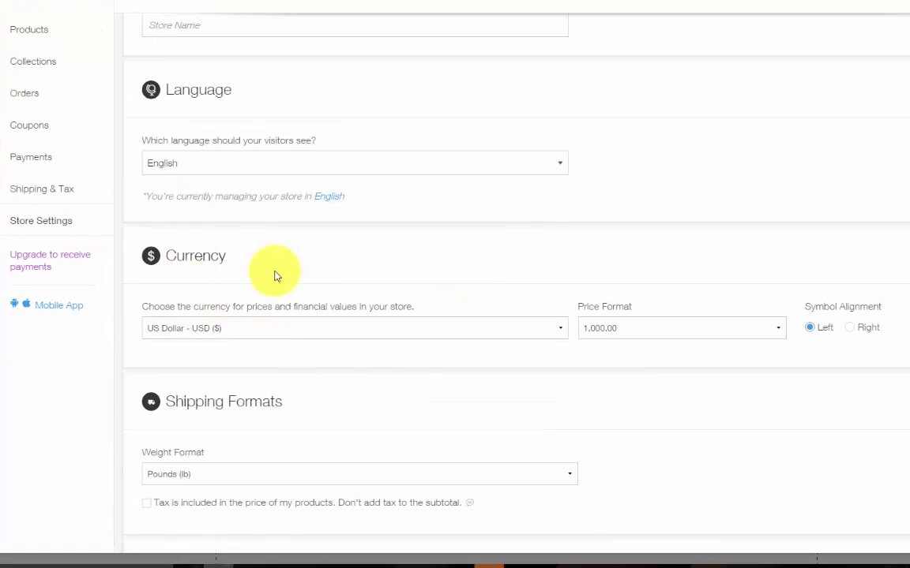
drag(237, 262, 147, 255)
click(341, 271)
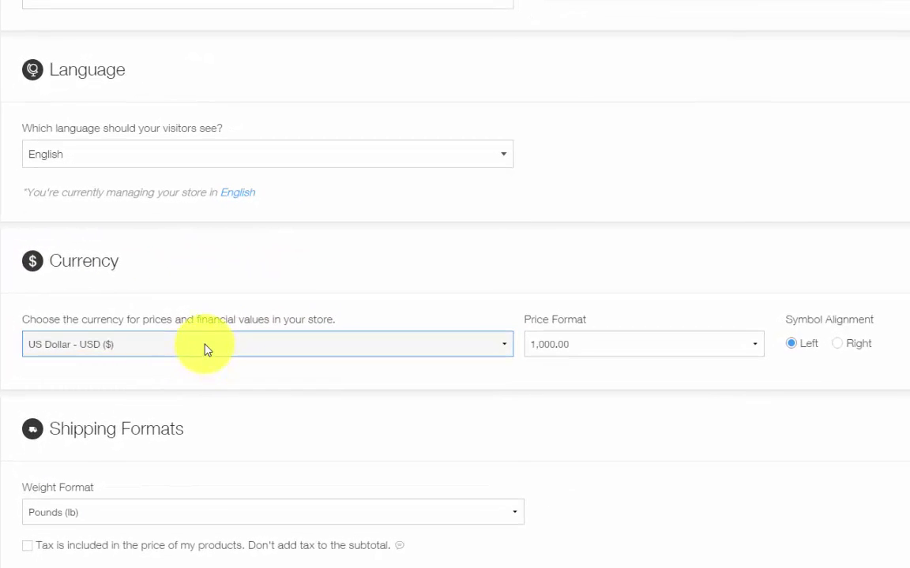
- Keep US Dollar currency with 1,000.00 price format, then close Store Manager and open the App Market
click(206, 349)
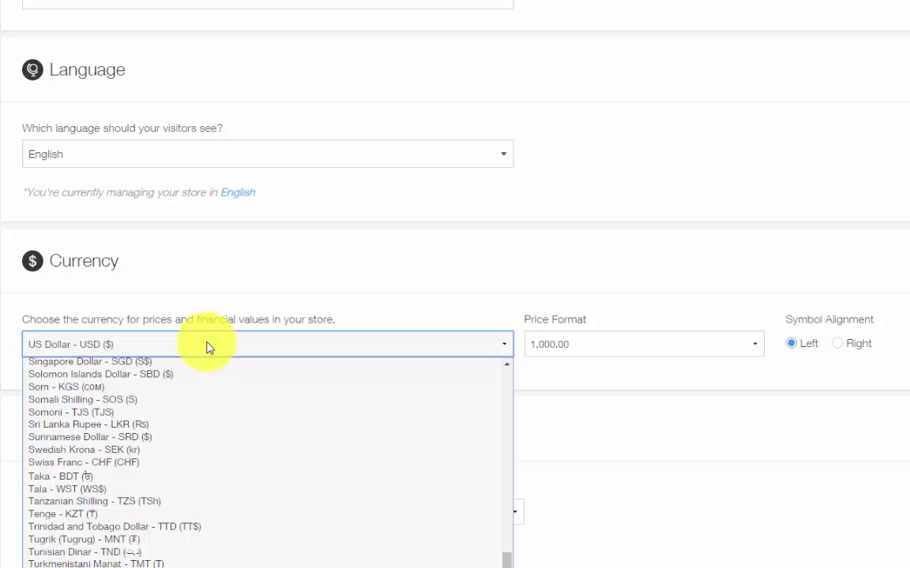
scroll(224, 465, down, 3)
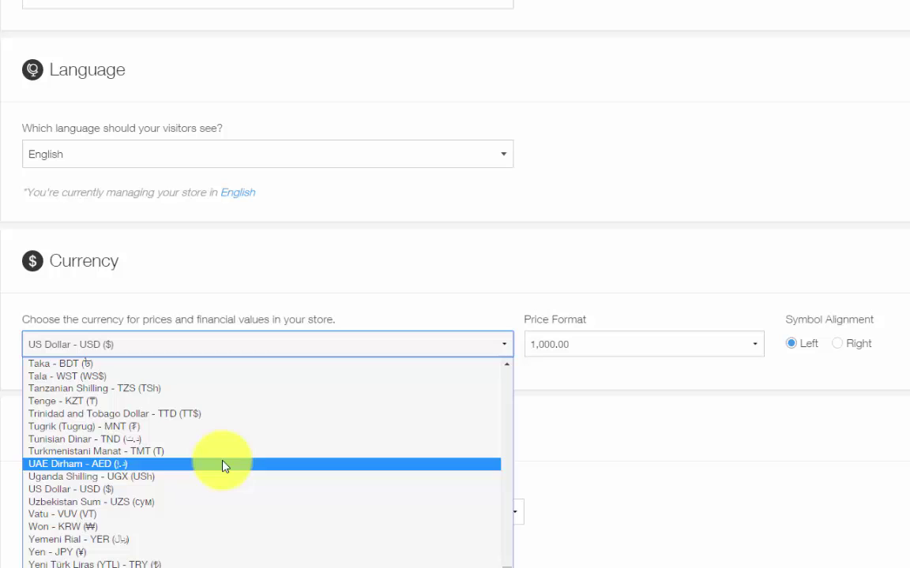
click(151, 492)
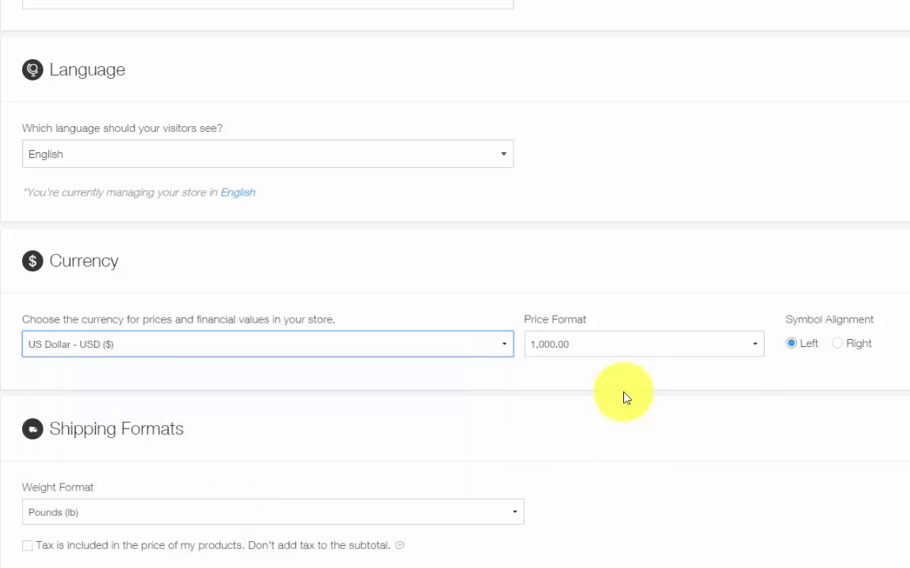
click(626, 352)
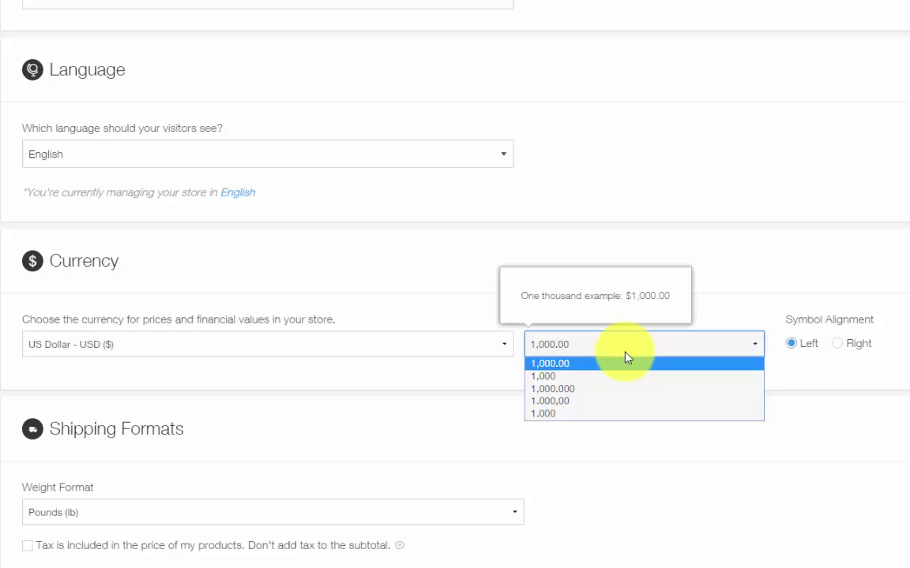
click(625, 360)
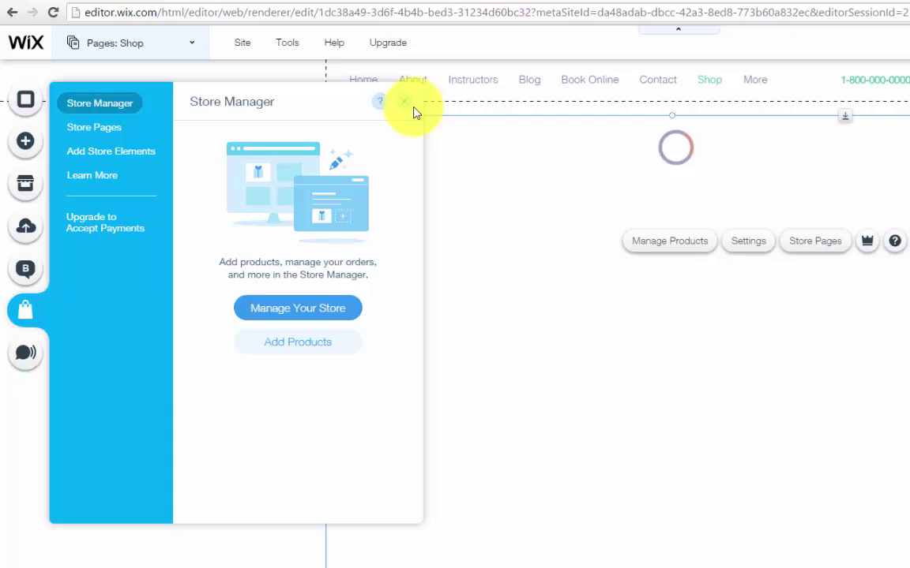
click(405, 103)
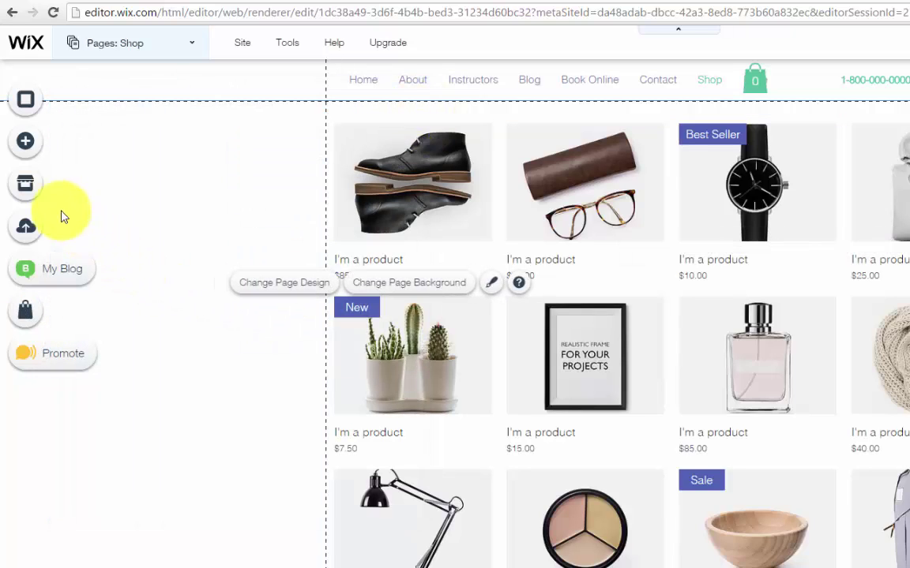
click(26, 187)
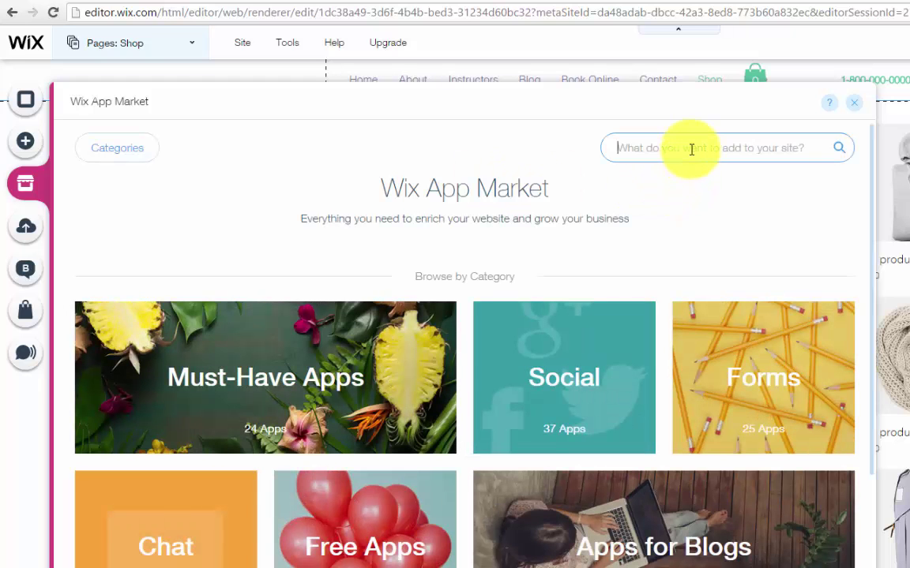
- Search the App Market for 'currency' and start adding Currency Converter to the site
click(691, 149)
text(cu)
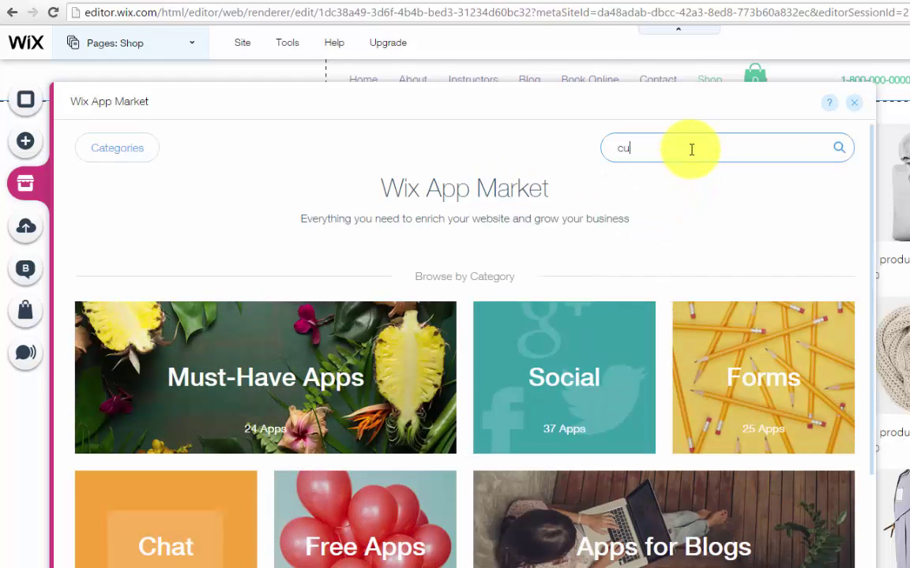
text(rrency)
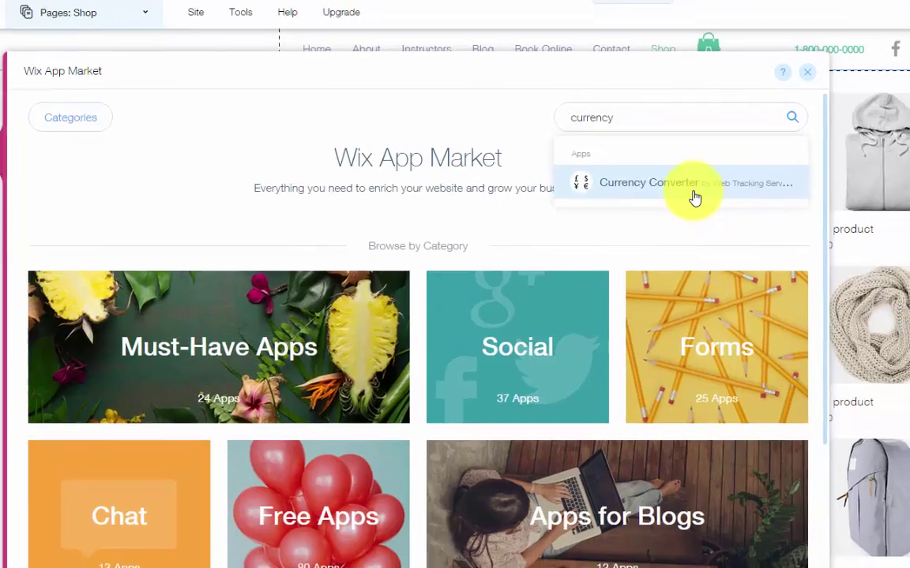
click(711, 215)
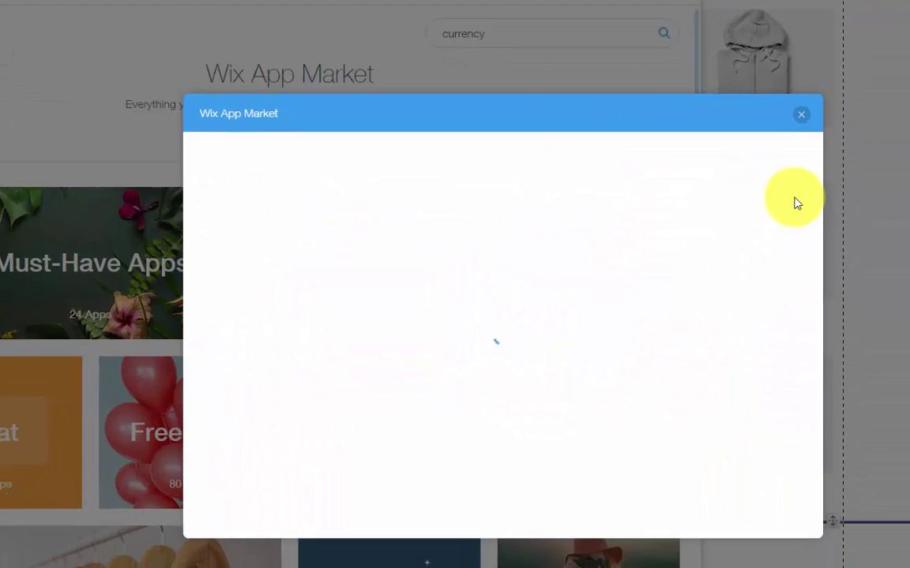
click(736, 166)
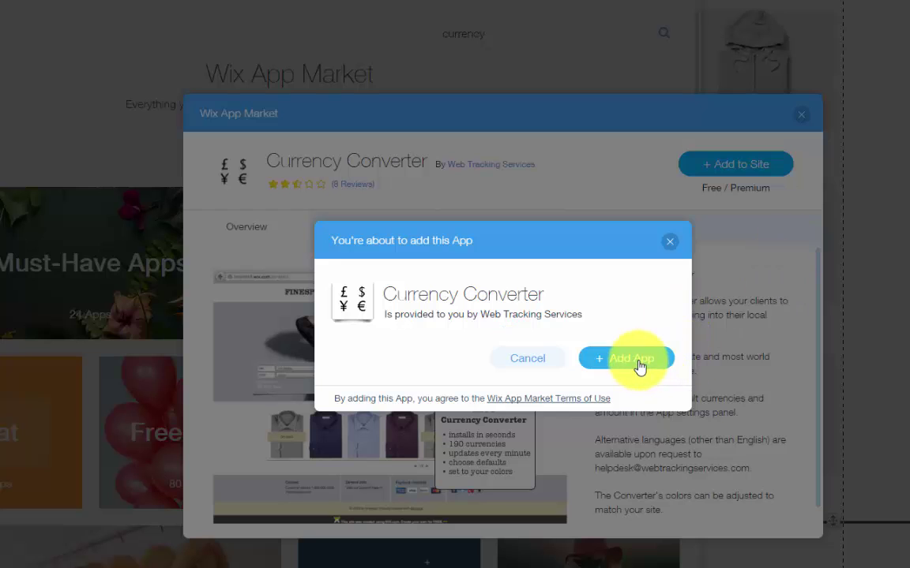
- Confirm adding Currency Converter and drag its widget up over the product grid
click(638, 365)
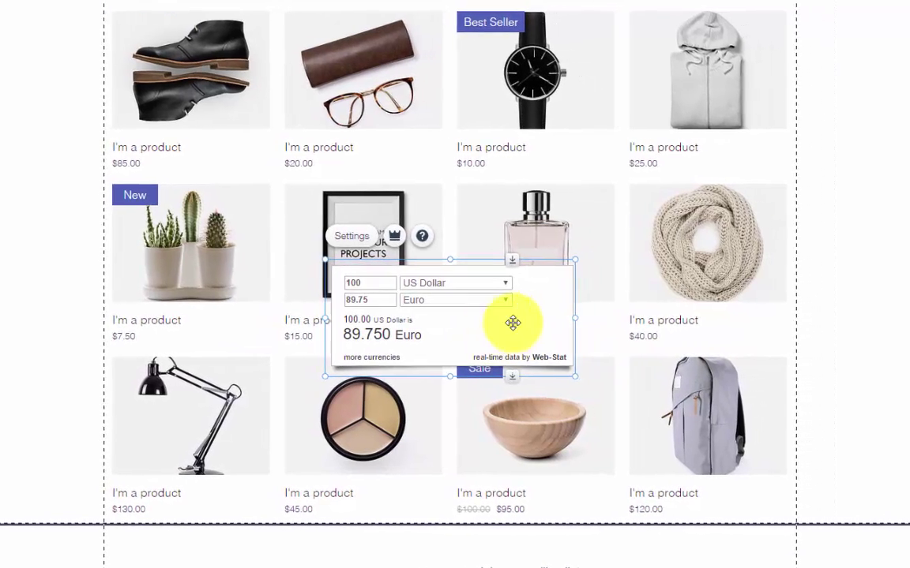
mouse_move(514, 322)
mouse_down()
mouse_move(838, 144)
mouse_move(468, 180)
mouse_up()
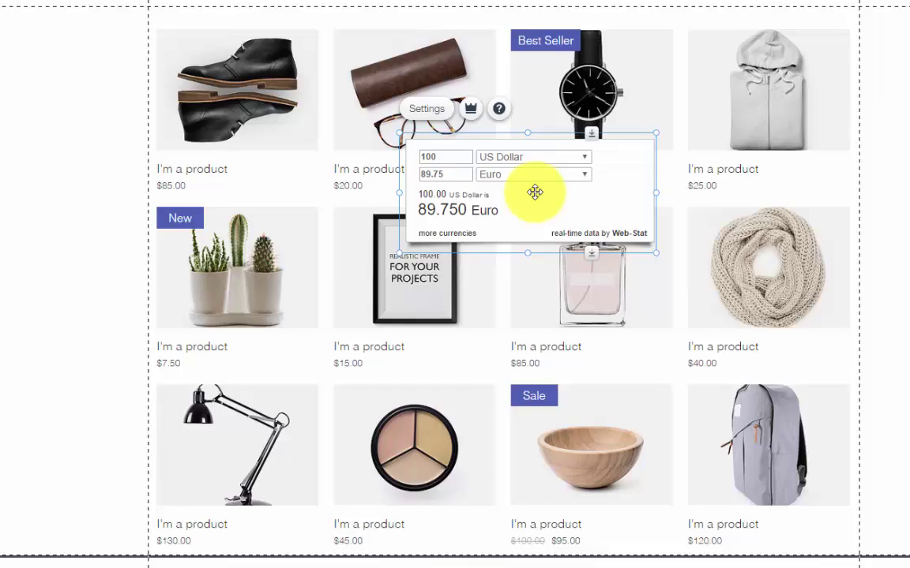
- Open the Currency Converter settings and browse its Free options and Your Info sections
double_click(535, 192)
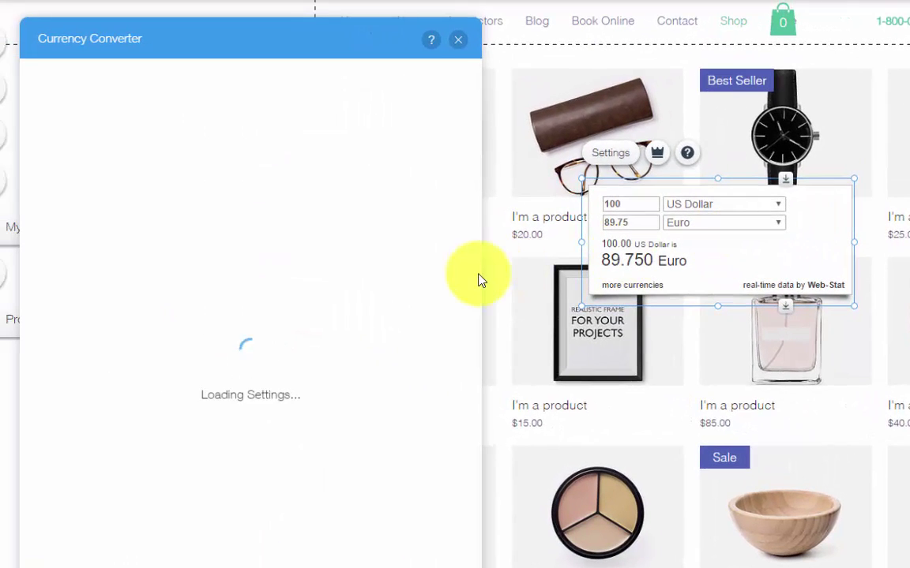
click(269, 280)
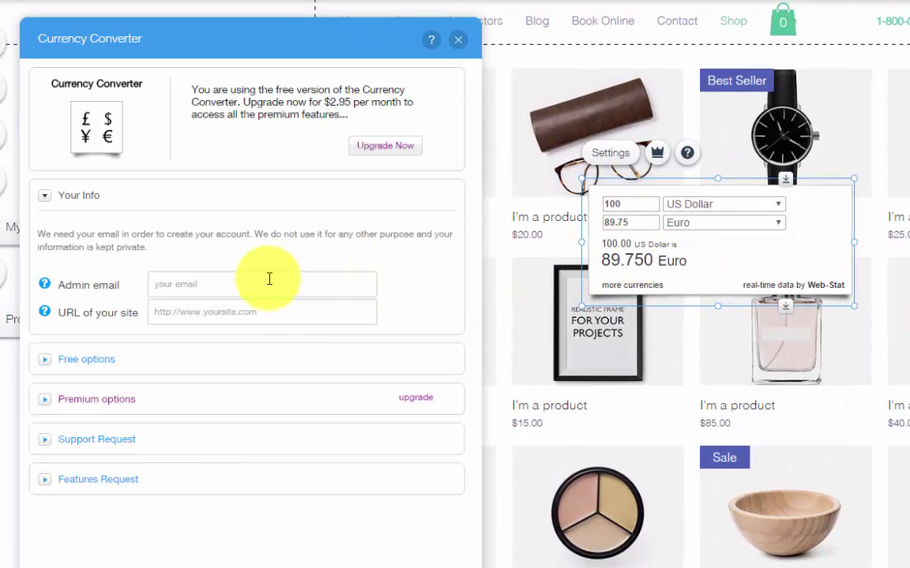
click(103, 361)
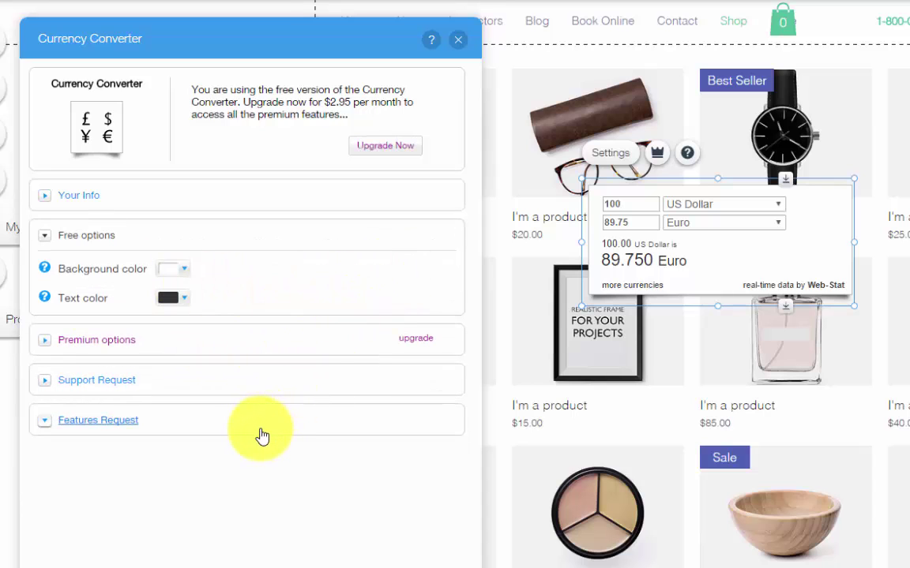
click(60, 201)
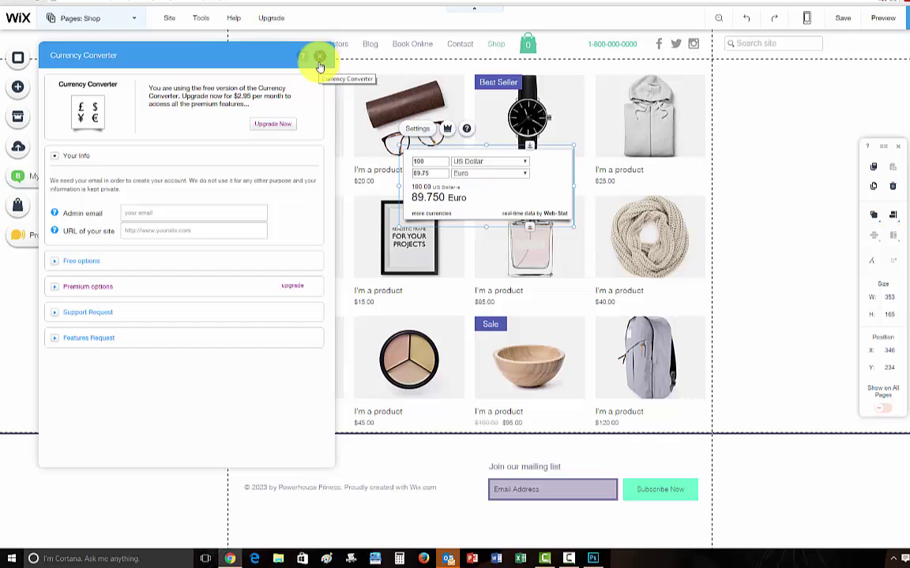
- Close the Currency Converter settings and click the product gallery, then the page background
click(319, 64)
click(464, 186)
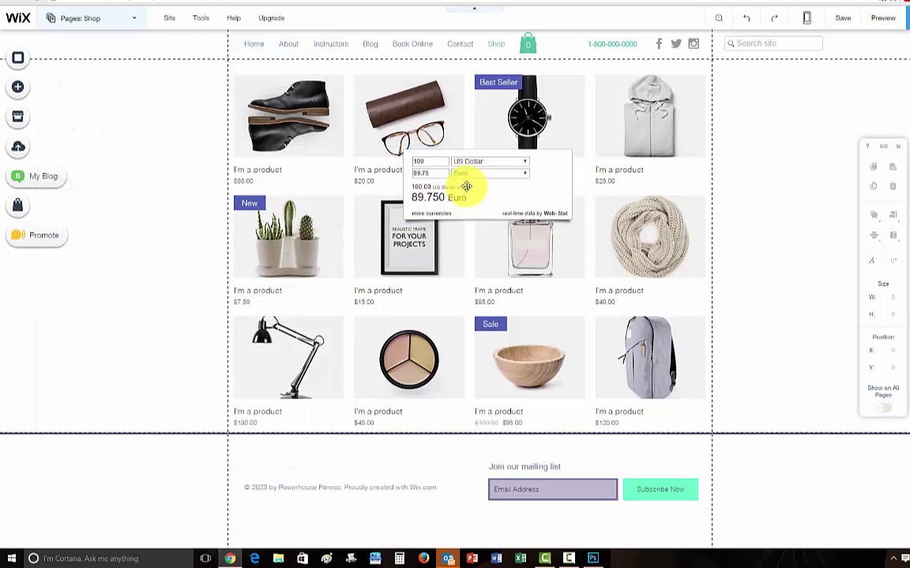
click(460, 200)
click(162, 164)
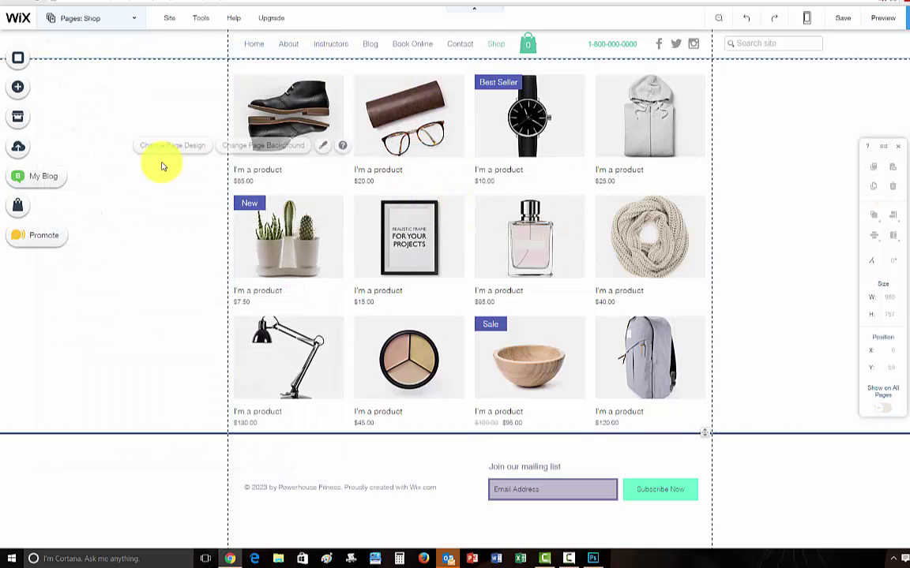